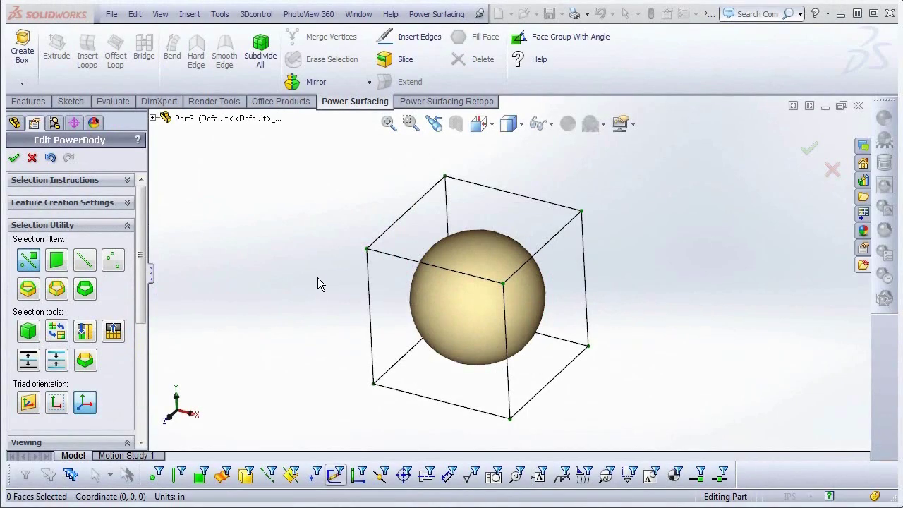
Switch the display to smooth sphere only, then box control cage only, then sphere inside its cage.
{"action": "mouse_move", "coordinate": [318, 277]}
{"action": "middle_mouse_down"}
{"action": "mouse_move", "coordinate": [310, 333]}
{"action": "mouse_move", "coordinate": [318, 270]}
{"action": "mouse_move", "coordinate": [337, 262]}
{"action": "mouse_move", "coordinate": [315, 268]}
{"action": "middle_mouse_up"}
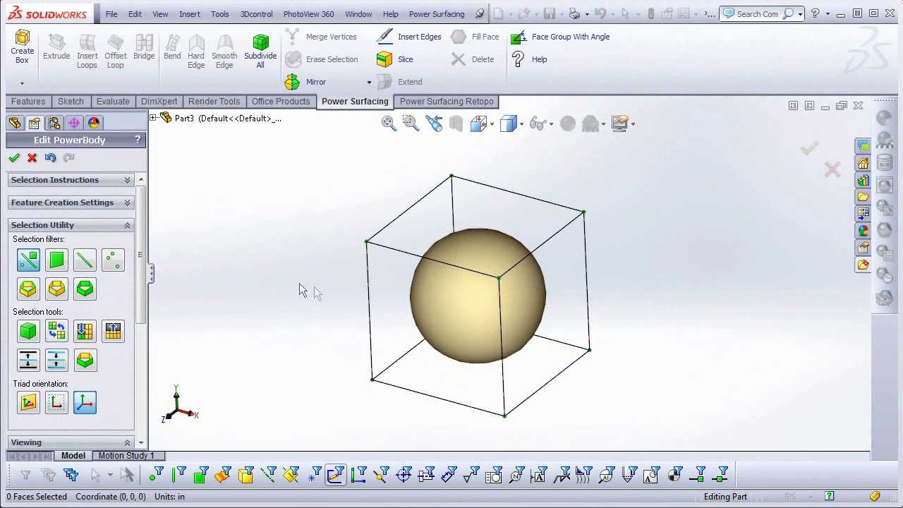
{"action": "left_click_drag", "start_coordinate": [142, 272], "coordinate": [143, 356]}
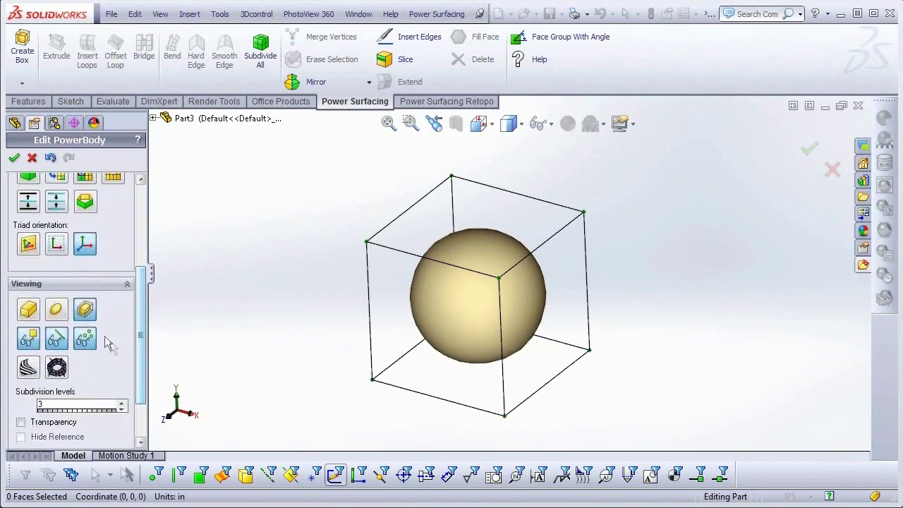
{"action": "left_click", "coordinate": [56, 314]}
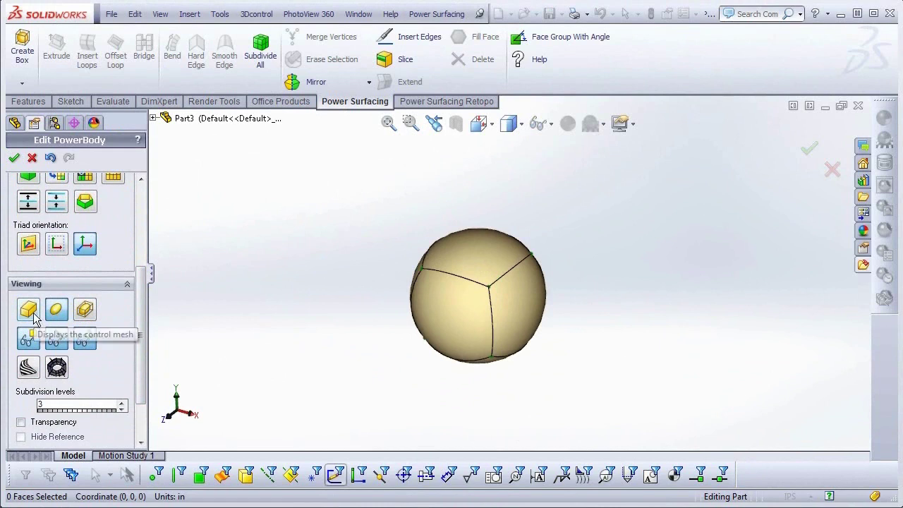
{"action": "left_click", "coordinate": [33, 313]}
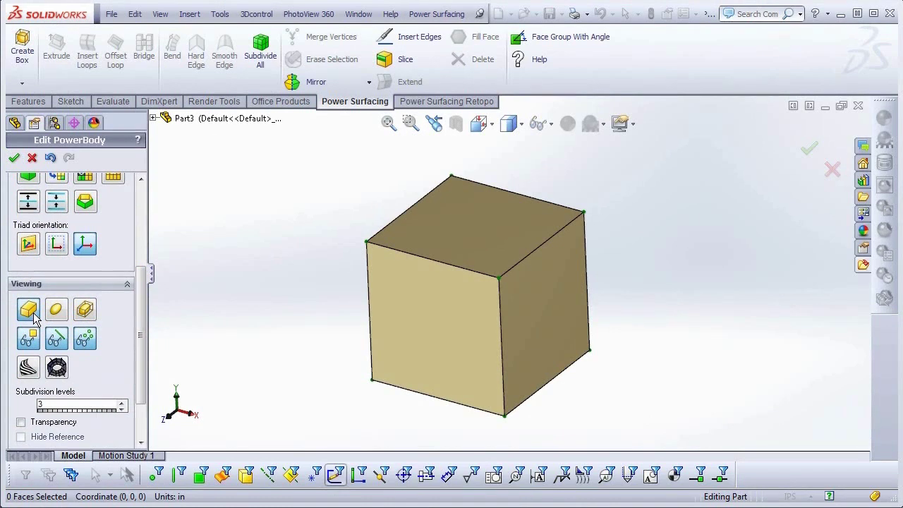
{"action": "left_click", "coordinate": [85, 310]}
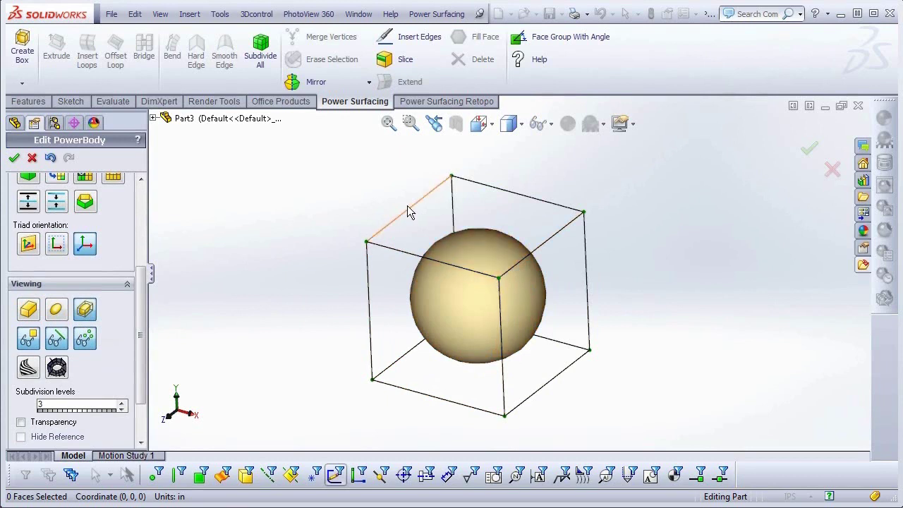
Pick a cage edge, a sphere face and a corner vertex, then window-select seven cage vertices.
{"action": "scroll", "coordinate": [26, 246], "scroll_direction": "up", "scroll_amount": 5}
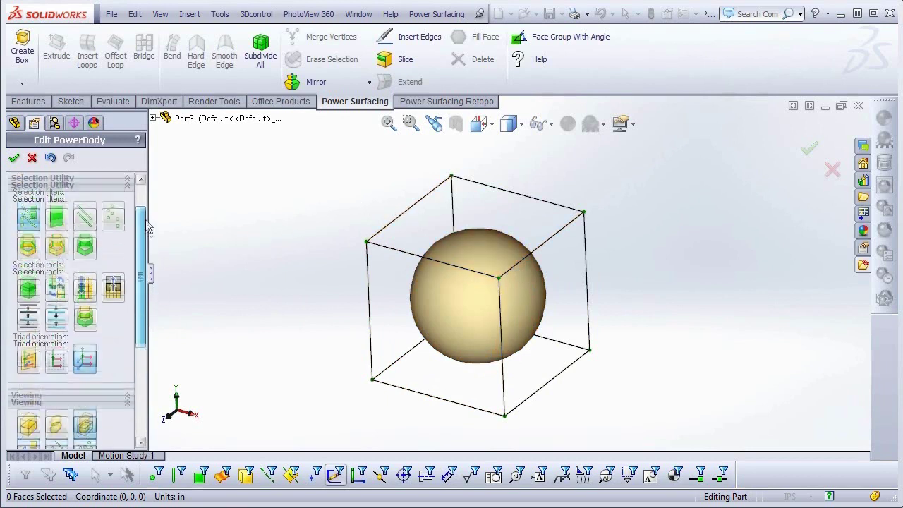
{"action": "left_click", "coordinate": [449, 269]}
{"action": "left_click", "coordinate": [459, 331]}
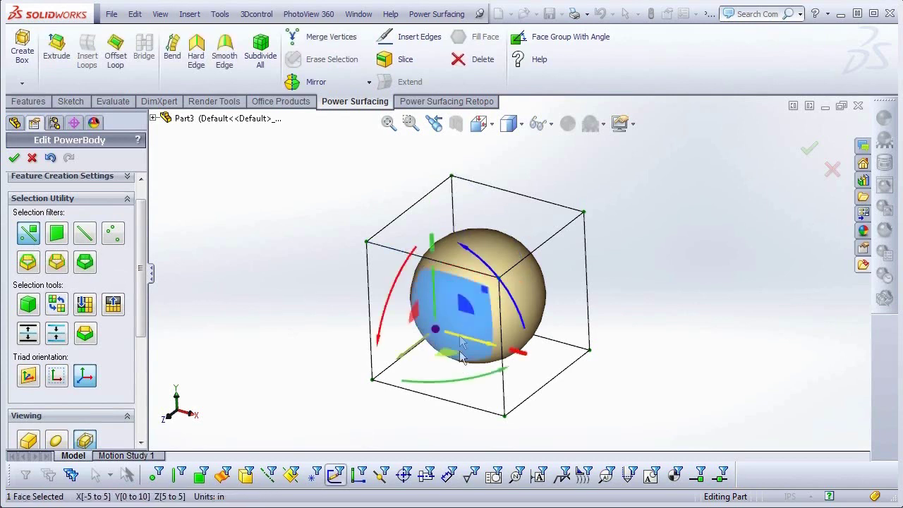
{"action": "left_click", "coordinate": [504, 417]}
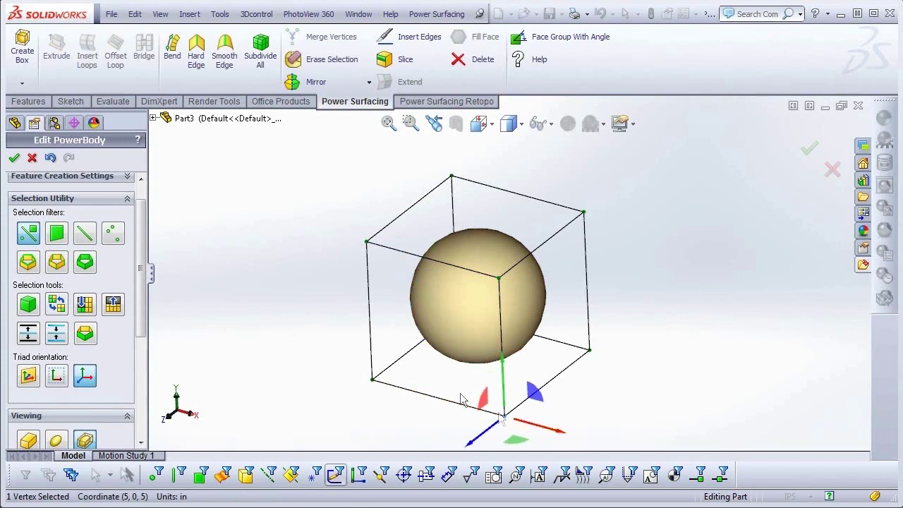
{"action": "left_click", "coordinate": [433, 397]}
{"action": "left_click", "coordinate": [642, 378]}
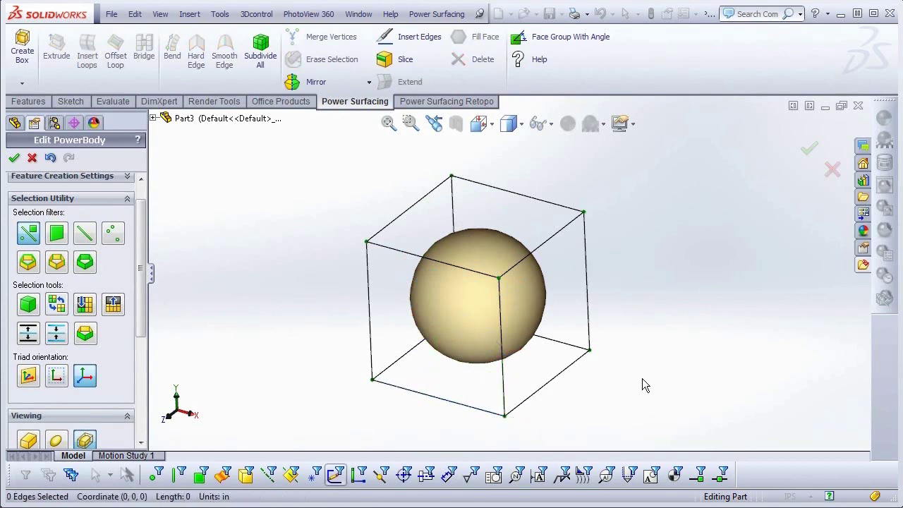
{"action": "left_click_drag", "start_coordinate": [674, 183], "coordinate": [333, 439]}
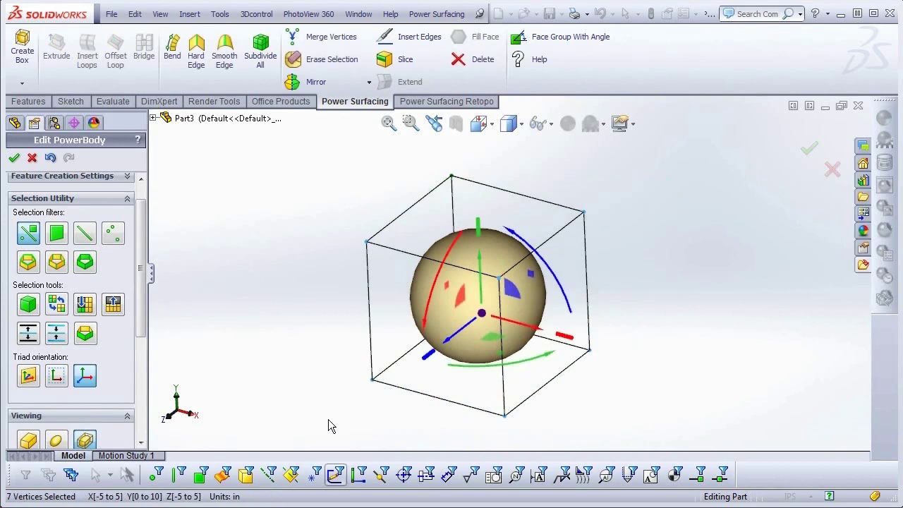
Select the right face, crossing-window all six faces, then window-select only the top face.
{"action": "left_click", "coordinate": [637, 310]}
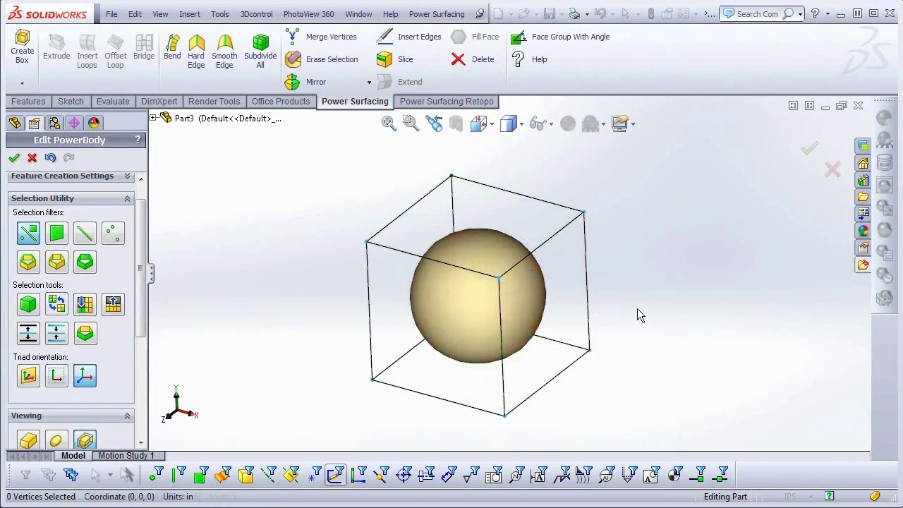
{"action": "left_click", "coordinate": [537, 317]}
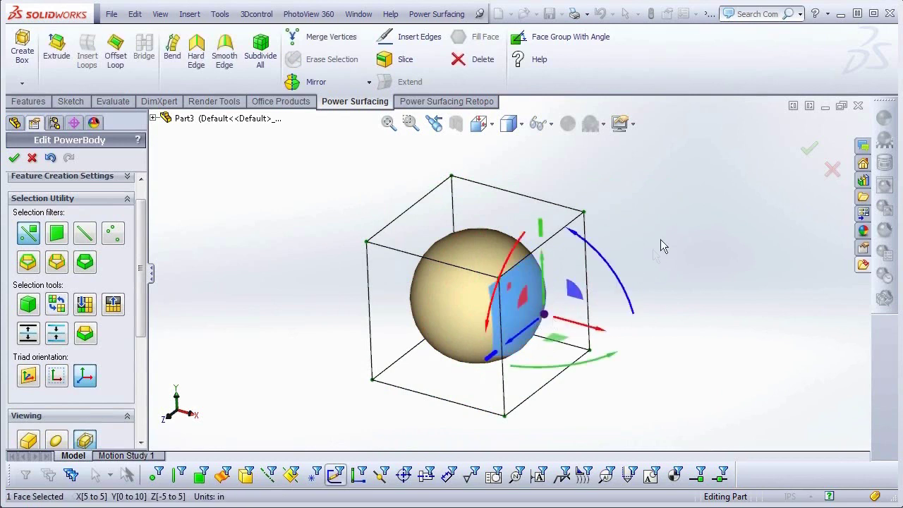
{"action": "left_click_drag", "start_coordinate": [686, 221], "coordinate": [452, 312]}
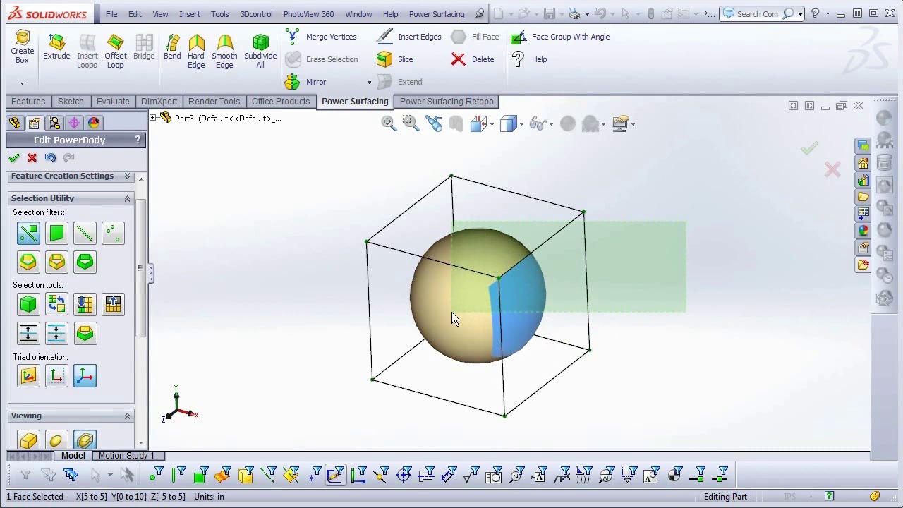
{"action": "left_click_drag", "start_coordinate": [451, 312], "coordinate": [451, 311]}
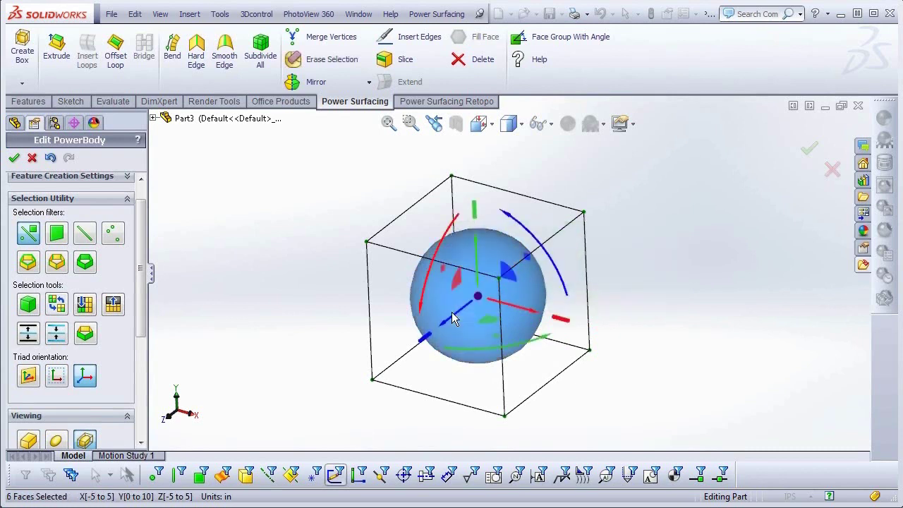
{"action": "left_click", "coordinate": [515, 321]}
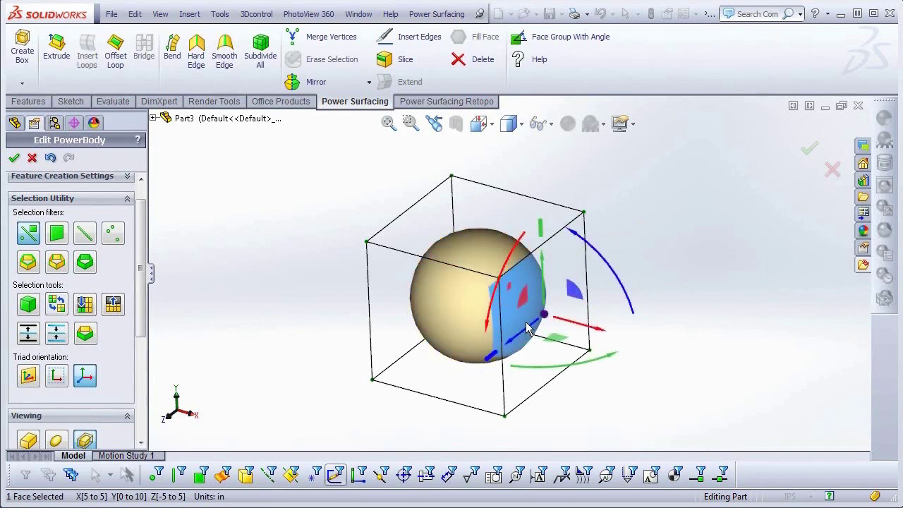
{"action": "left_click_drag", "start_coordinate": [300, 180], "coordinate": [562, 304]}
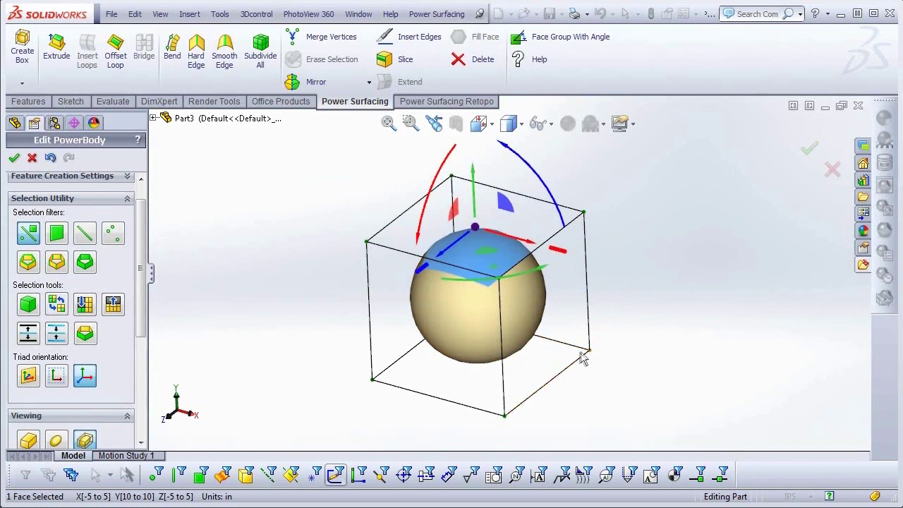
Select the right face, Ctrl-add the top and left faces, then remove the left face.
{"action": "left_click", "coordinate": [633, 329]}
{"action": "left_click", "coordinate": [531, 305]}
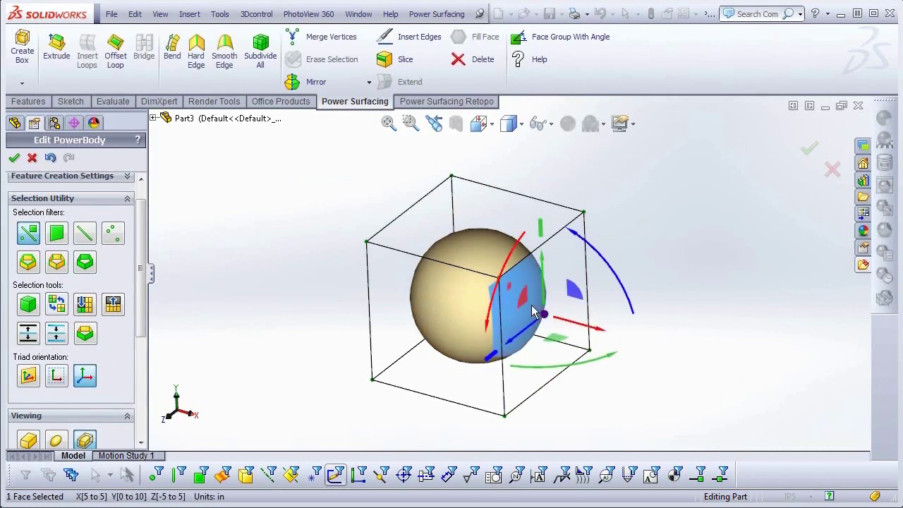
{"action": "left_click", "coordinate": [484, 253]}
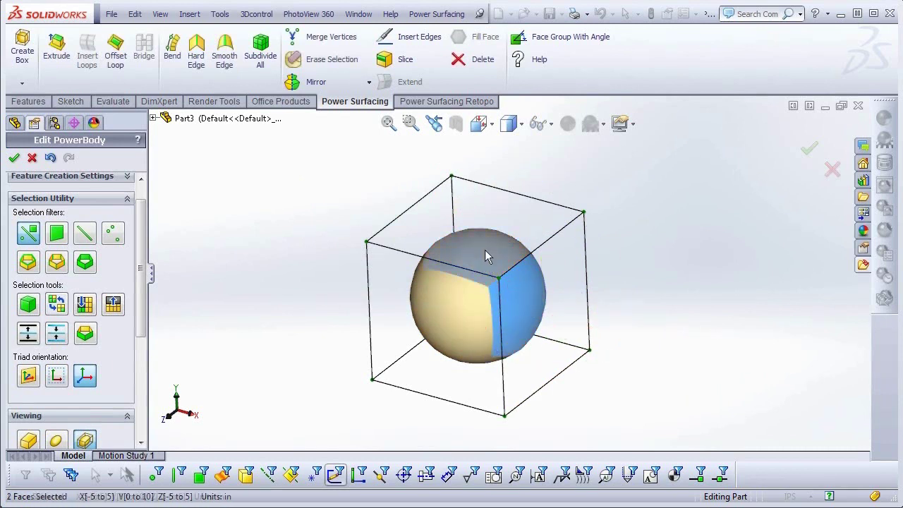
{"action": "left_click", "coordinate": [440, 303]}
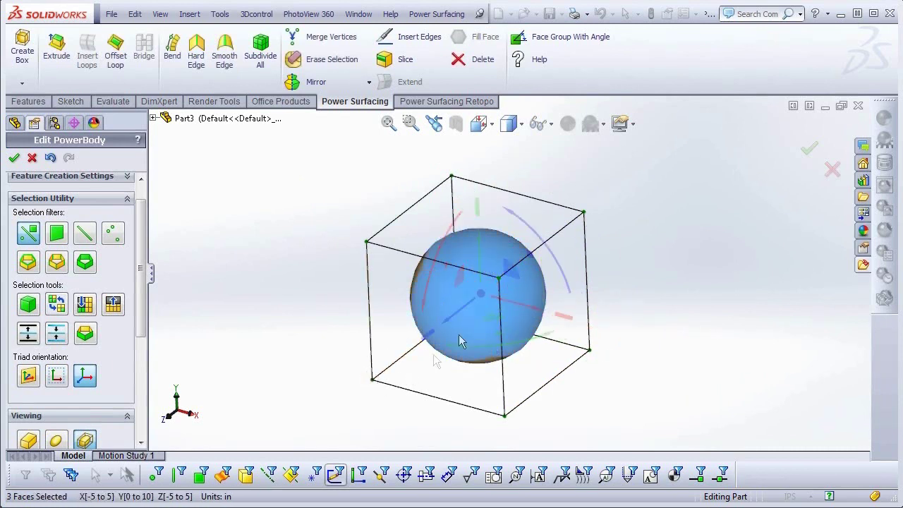
{"action": "left_click", "coordinate": [467, 329]}
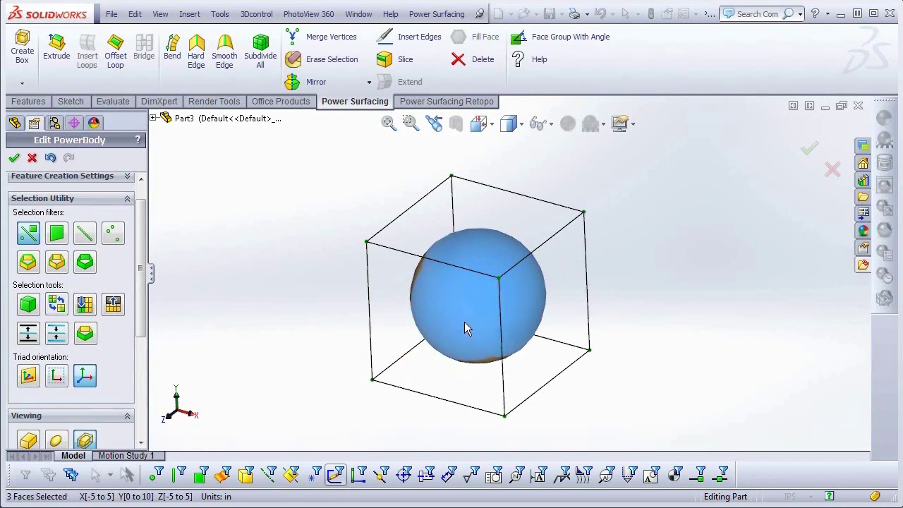
{"action": "left_click", "coordinate": [464, 328]}
{"action": "left_click", "coordinate": [464, 329]}
{"action": "left_click", "coordinate": [456, 330]}
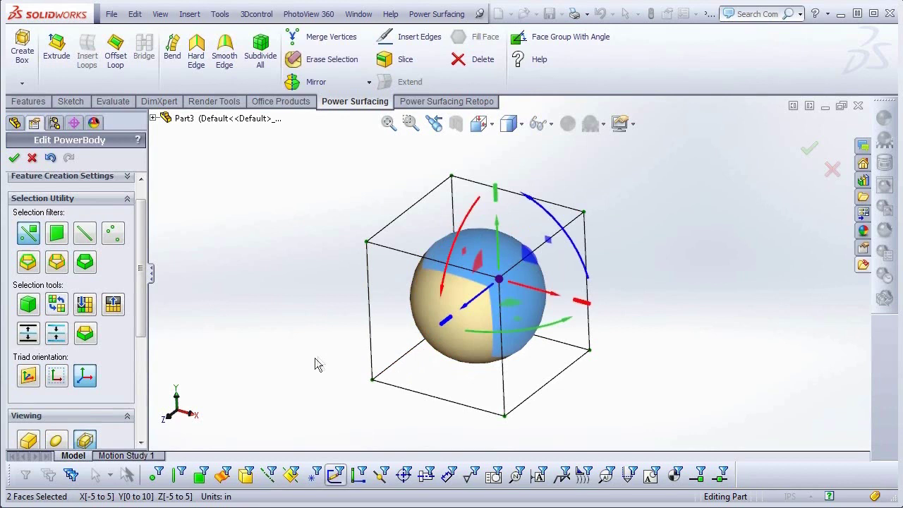
Cycle the display through box cage only, smooth sphere only, and sphere with cage.
{"action": "scroll", "coordinate": [141, 332], "scroll_direction": "down", "scroll_amount": 3}
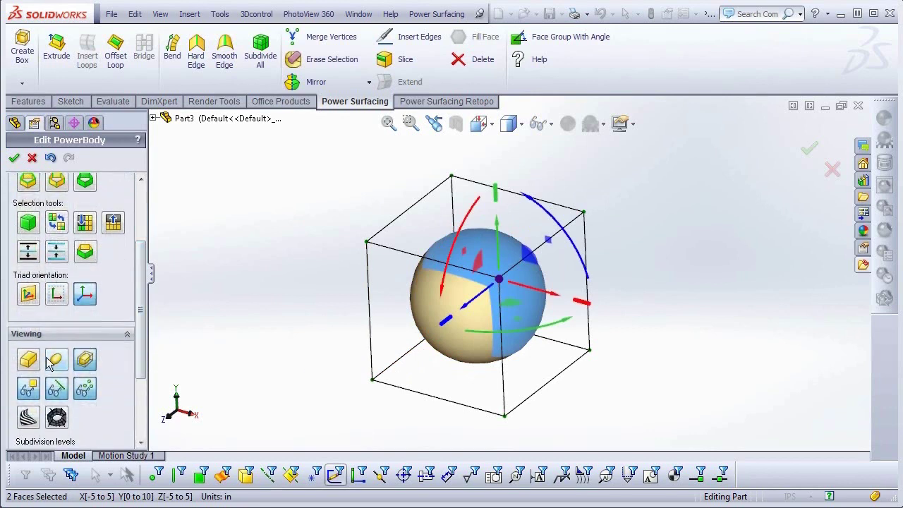
{"action": "left_click", "coordinate": [30, 361]}
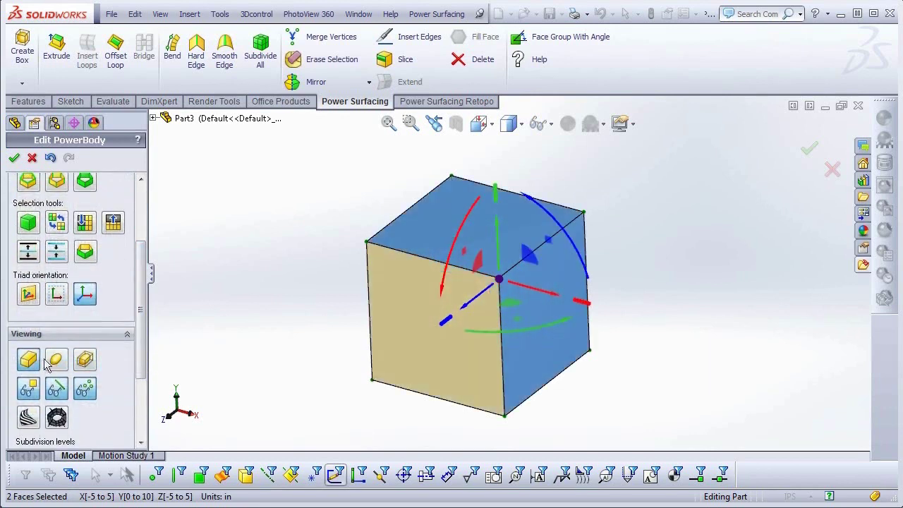
{"action": "left_click", "coordinate": [58, 362]}
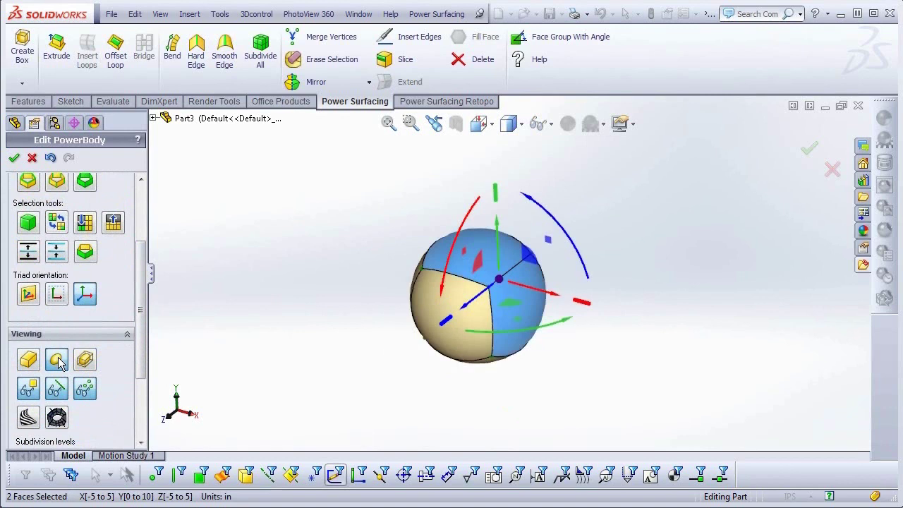
{"action": "left_click", "coordinate": [86, 361]}
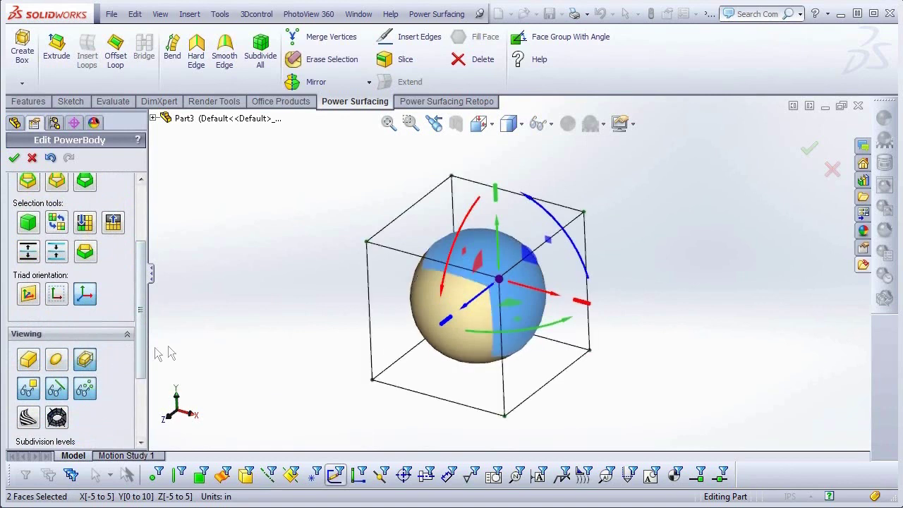
Bring up the S-key selection toolbar, then click empty space to deselect all faces.
{"action": "scroll", "coordinate": [141, 282], "scroll_direction": "up", "scroll_amount": 3}
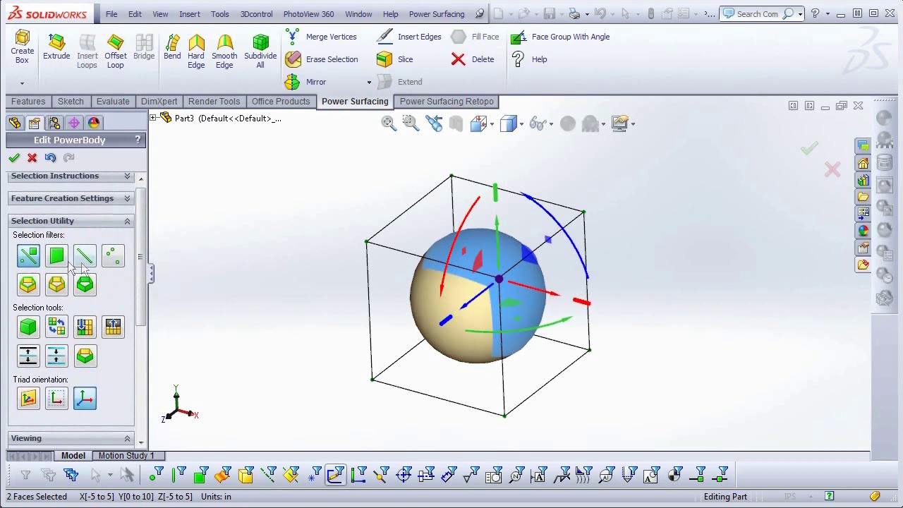
{"action": "key", "text": "s"}
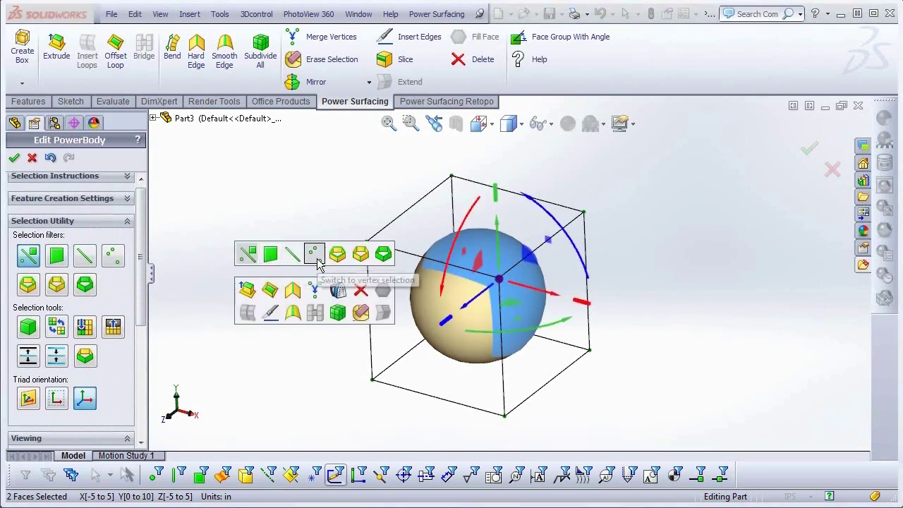
{"action": "left_click", "coordinate": [302, 373]}
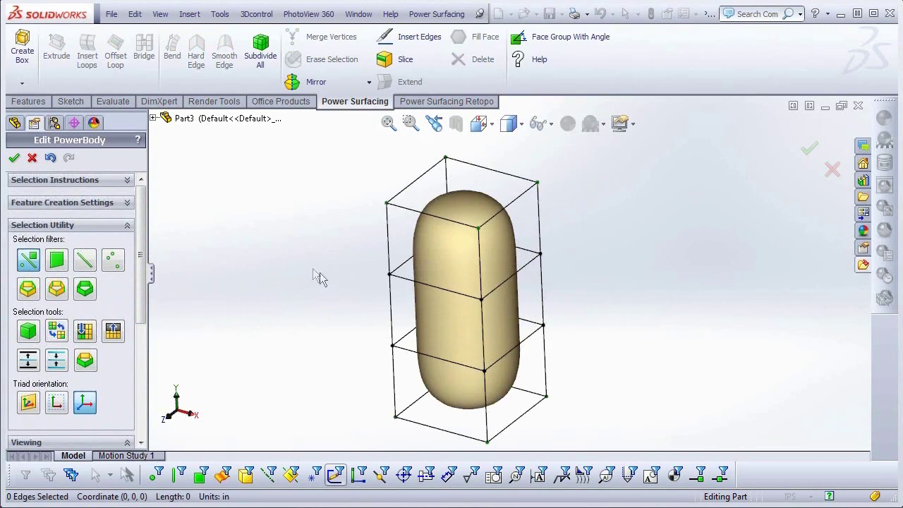
{"action": "double_click", "coordinate": [438, 288]}
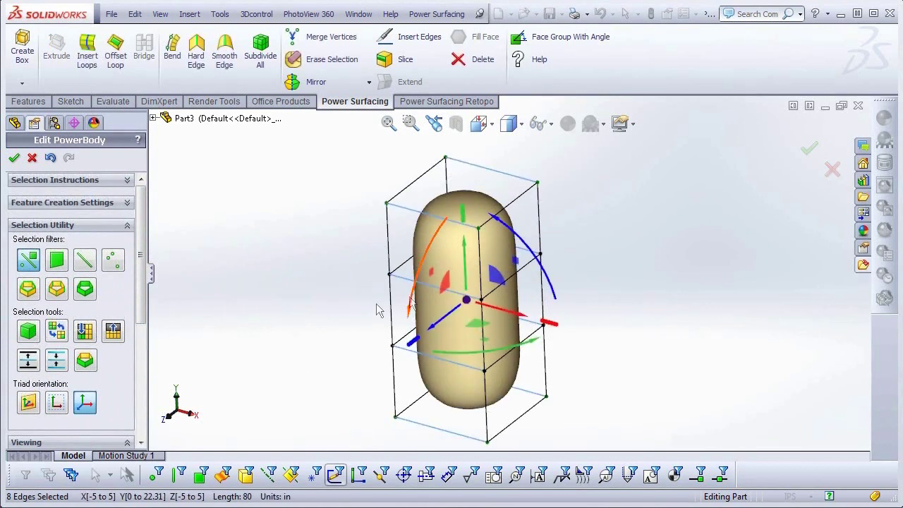
{"action": "left_click", "coordinate": [342, 310]}
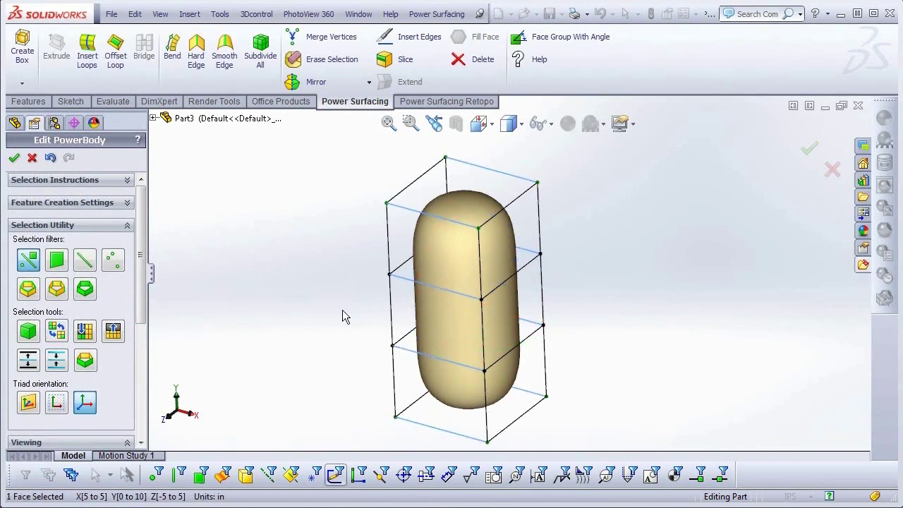
{"action": "double_click", "coordinate": [411, 357]}
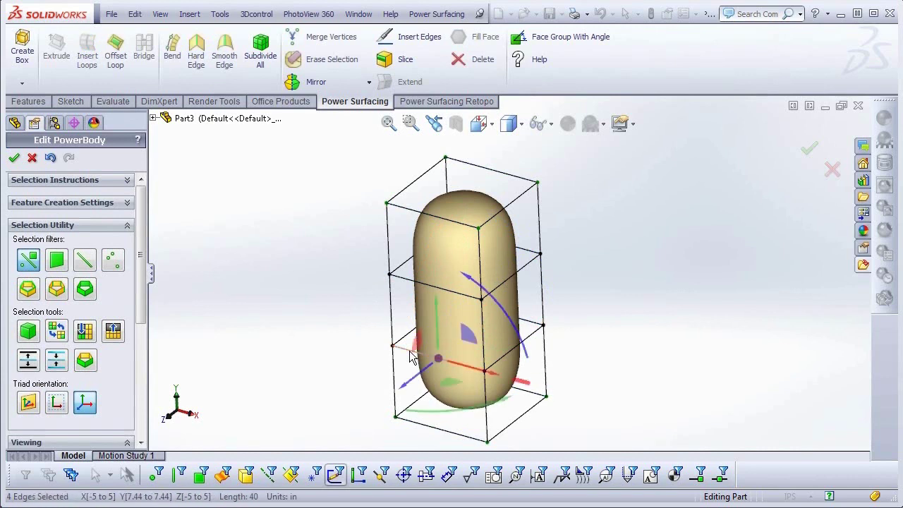
{"action": "double_click", "coordinate": [407, 282]}
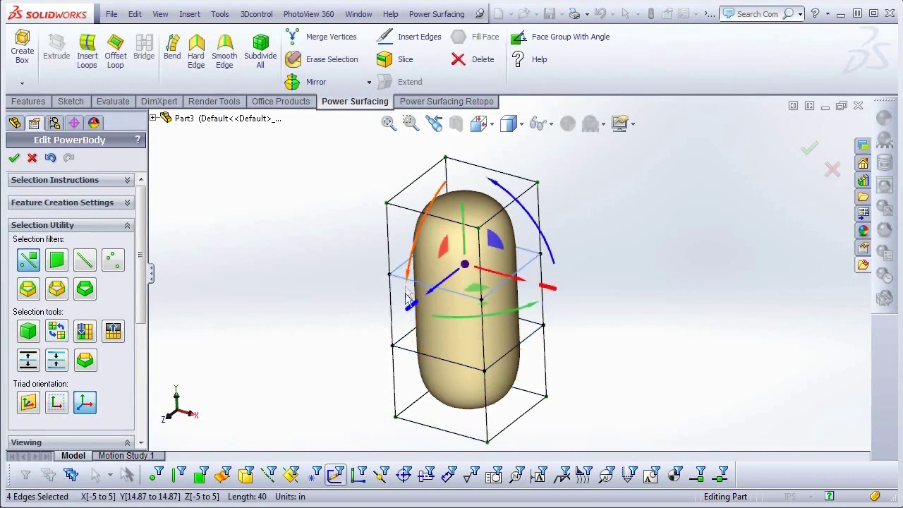
{"action": "left_click", "coordinate": [331, 320]}
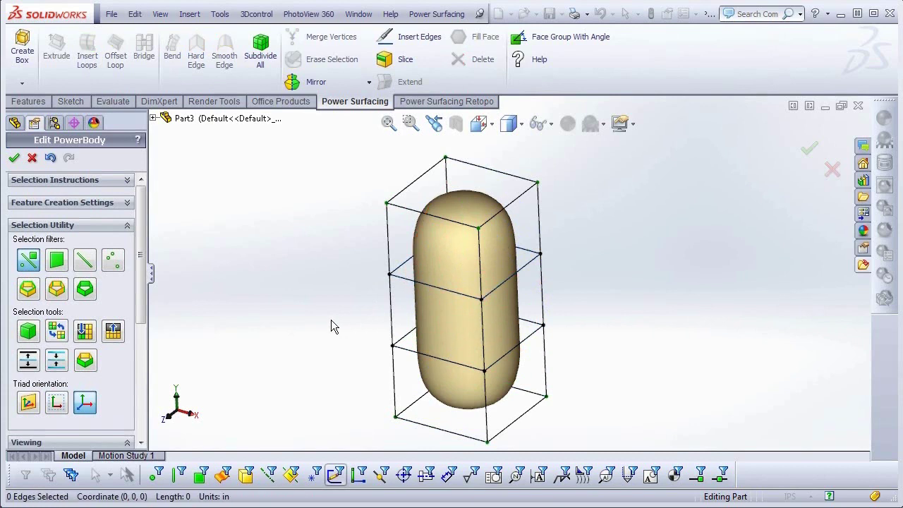
Hide the control cage so only the smooth capsule shows, and switch to face selection.
{"action": "left_click_drag", "start_coordinate": [144, 308], "coordinate": [144, 374]}
{"action": "left_click", "coordinate": [55, 339]}
{"action": "right_click", "coordinate": [298, 318]}
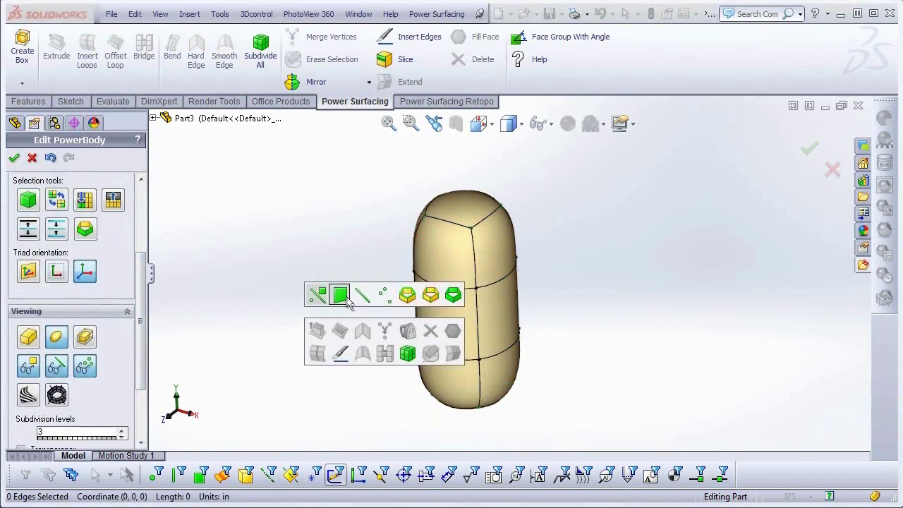
{"action": "left_click", "coordinate": [344, 296]}
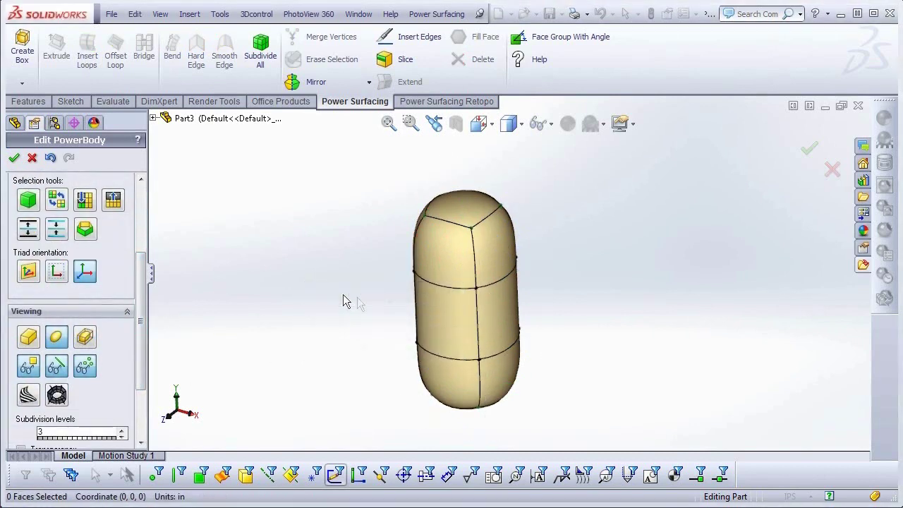
Select the middle face ring, then a vertical face loop, clearing each selection afterwards.
{"action": "left_click", "coordinate": [470, 321]}
{"action": "left_click", "coordinate": [625, 369]}
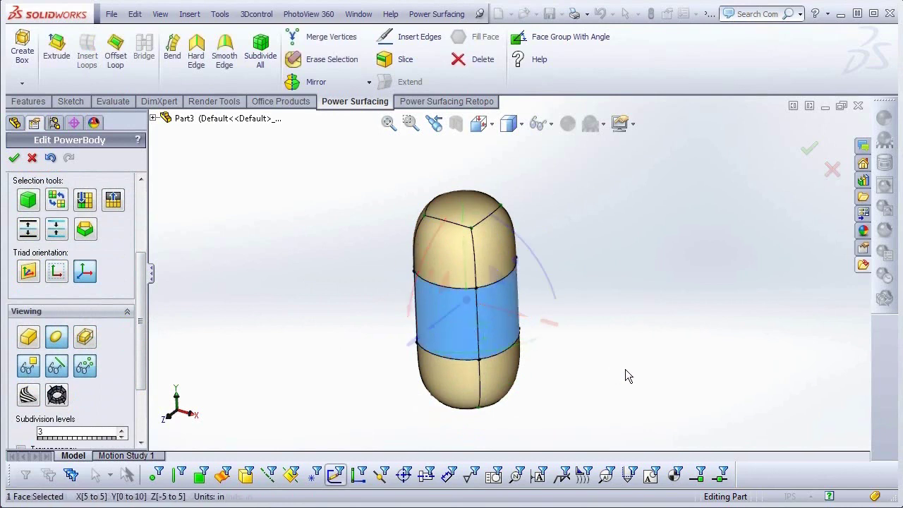
{"action": "double_click", "coordinate": [437, 291]}
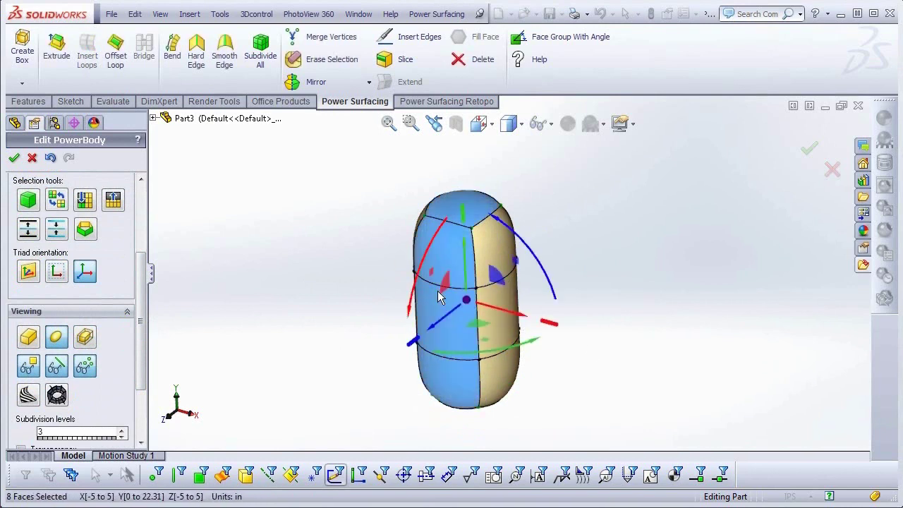
{"action": "left_click", "coordinate": [337, 299]}
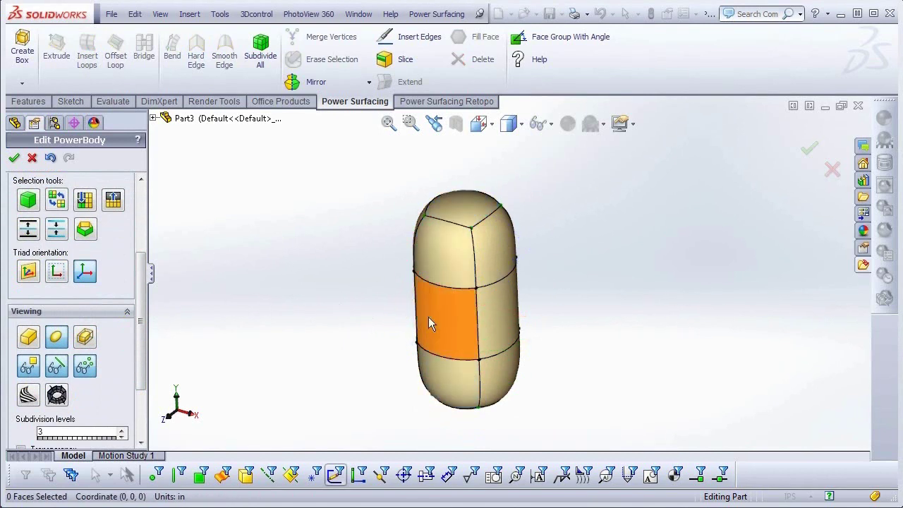
From the S toolbar, try face-ring selection, return to face selection, then run Subdivide All.
{"action": "key", "text": "s"}
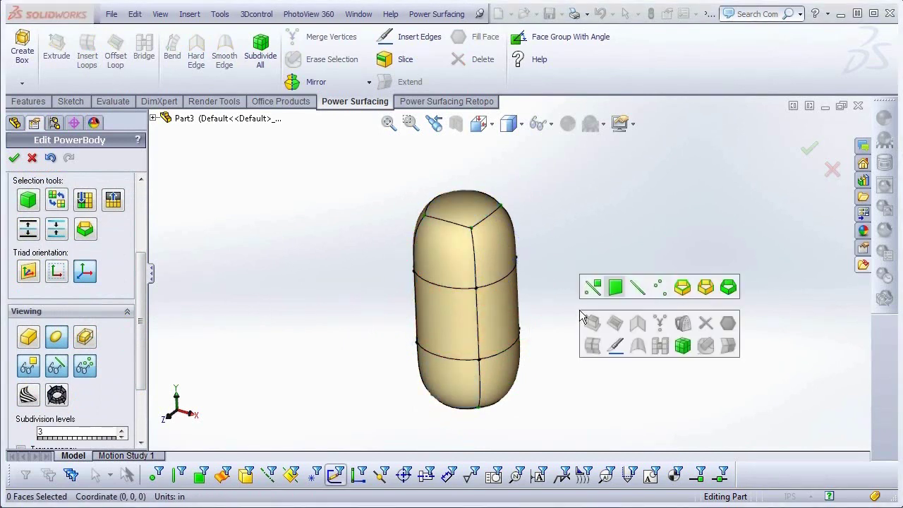
{"action": "left_click", "coordinate": [728, 287]}
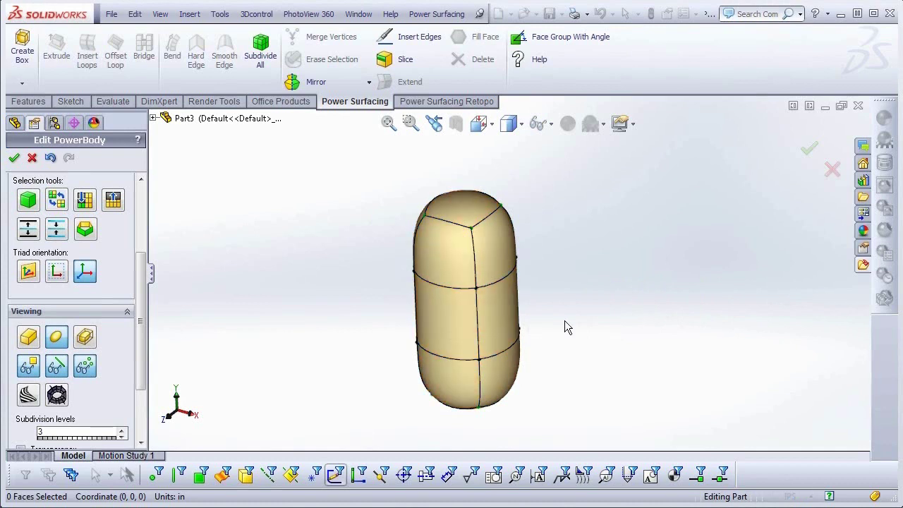
{"action": "key", "text": "s"}
{"action": "left_click", "coordinate": [599, 296]}
{"action": "key", "text": "s"}
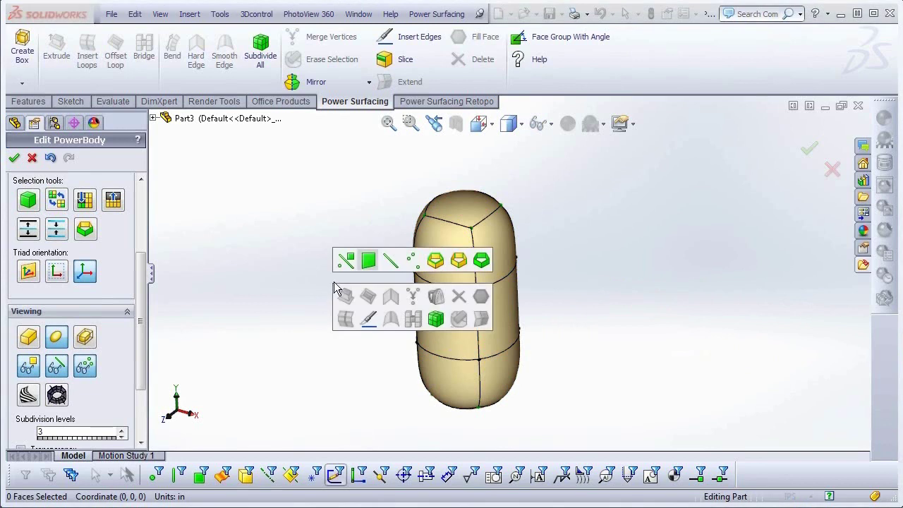
{"action": "left_click", "coordinate": [435, 319]}
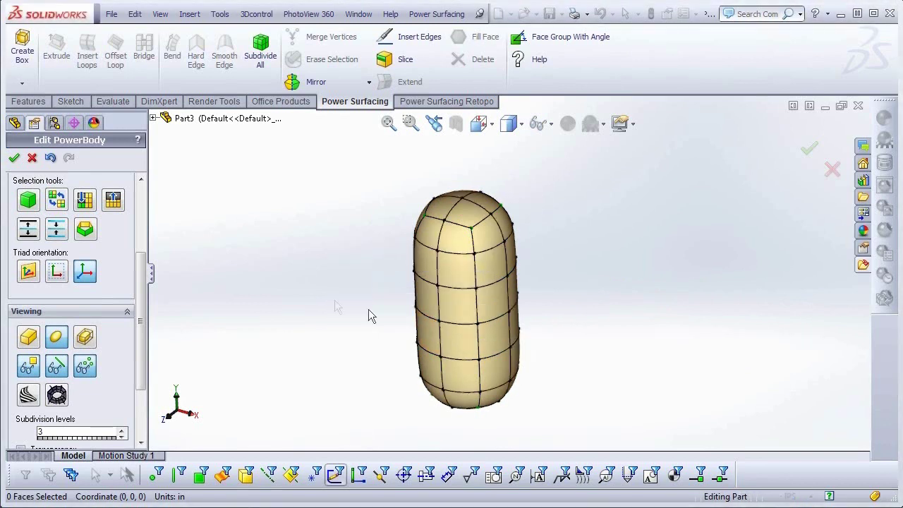
Select one front face of the capsule and invert the selection twice.
{"action": "scroll", "coordinate": [141, 270], "scroll_direction": "up", "scroll_amount": 2}
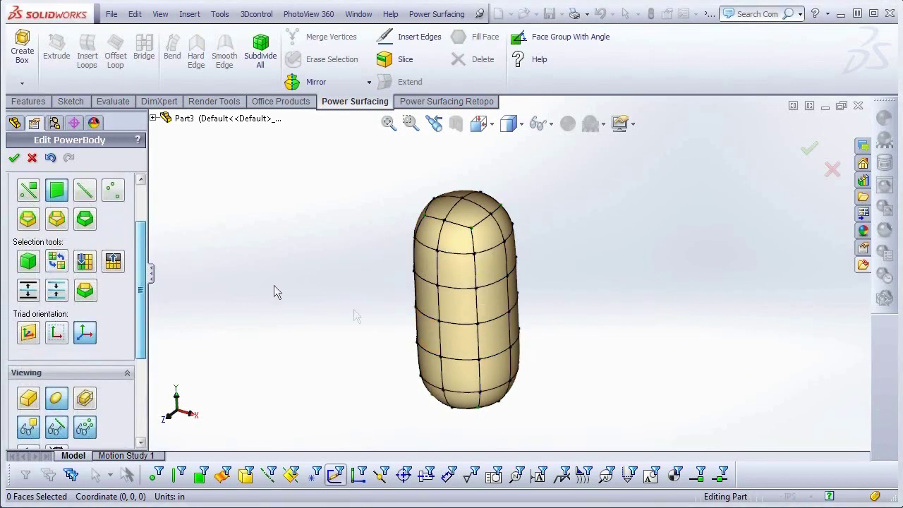
{"action": "left_click", "coordinate": [459, 303]}
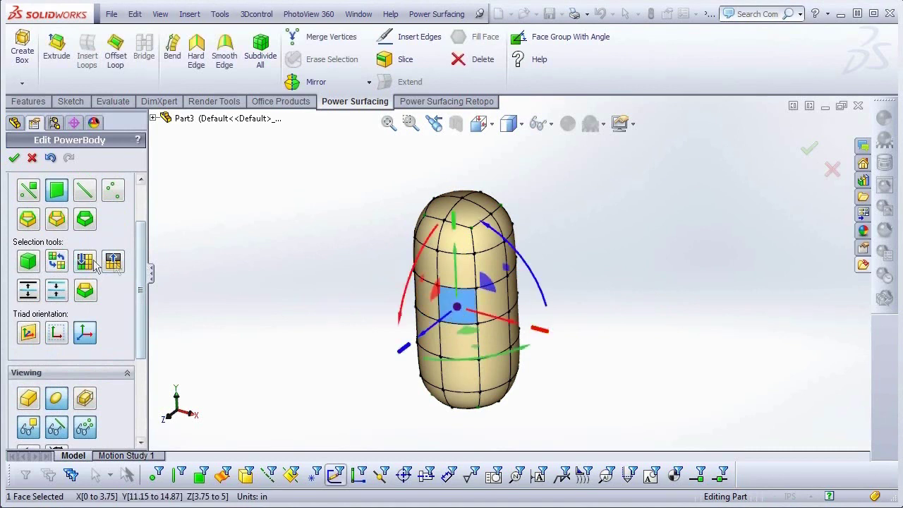
{"action": "left_click", "coordinate": [57, 261]}
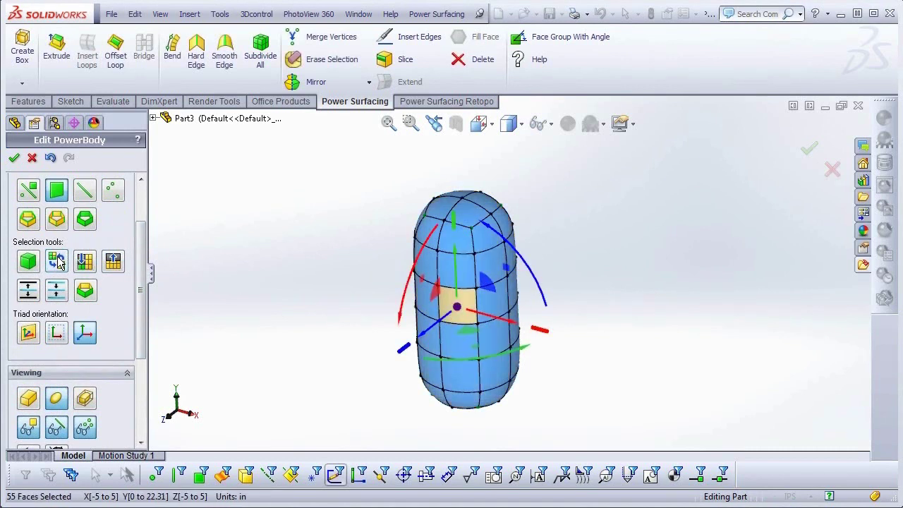
{"action": "left_click", "coordinate": [60, 262]}
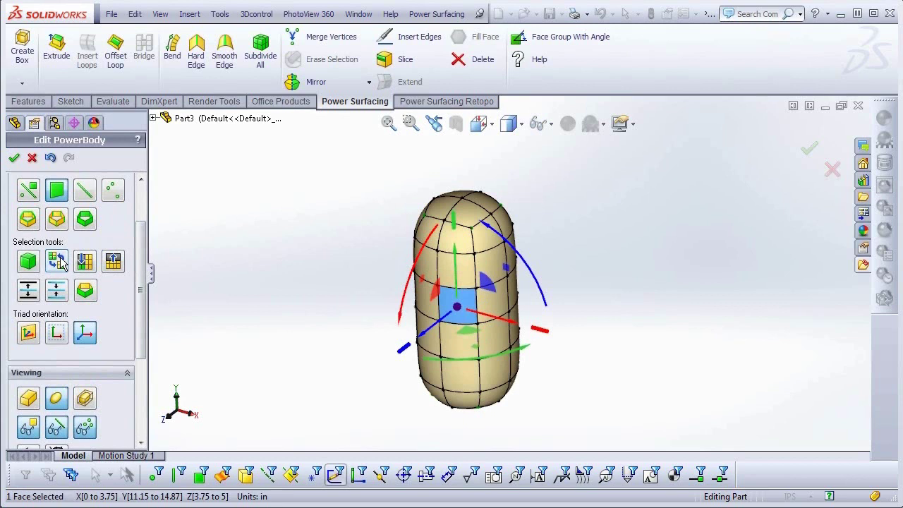
Expand the selection to 25 faces, then shrink it back to the single face.
{"action": "left_click", "coordinate": [28, 290]}
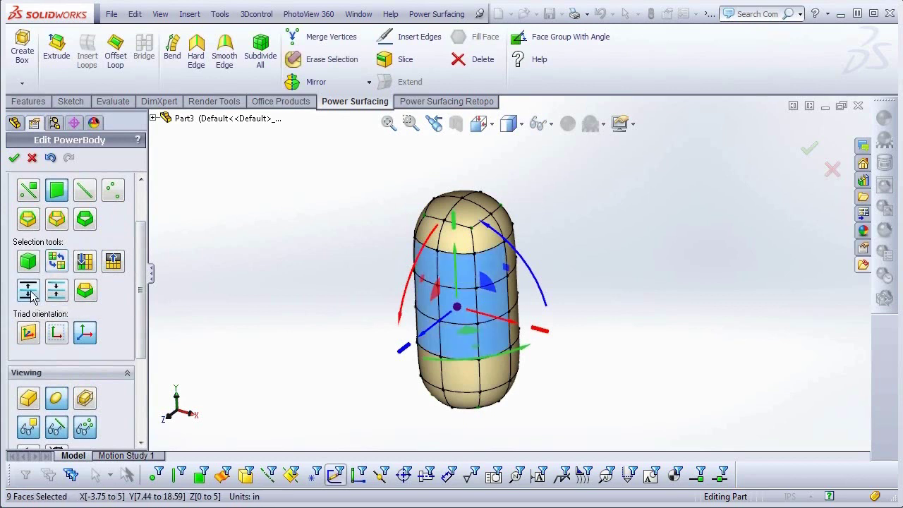
{"action": "left_click", "coordinate": [28, 290]}
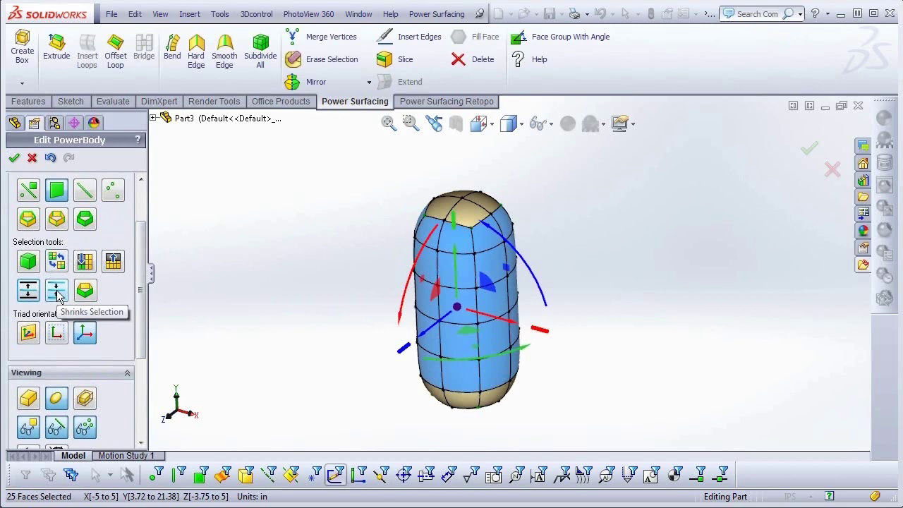
{"action": "left_click", "coordinate": [58, 296]}
{"action": "left_click", "coordinate": [58, 296]}
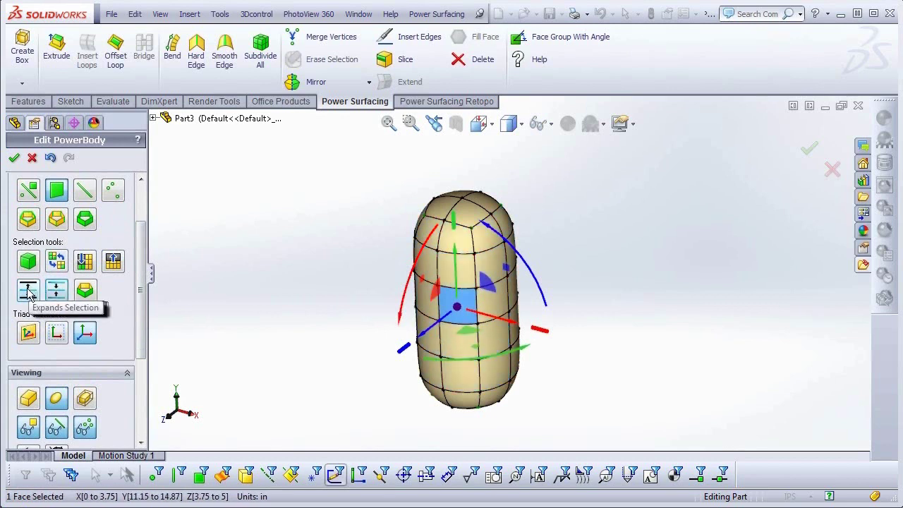
Expand the selection over the whole body, then shrink it step by step back to one face.
{"action": "left_click", "coordinate": [28, 291]}
{"action": "left_click", "coordinate": [29, 291]}
{"action": "left_click", "coordinate": [28, 291]}
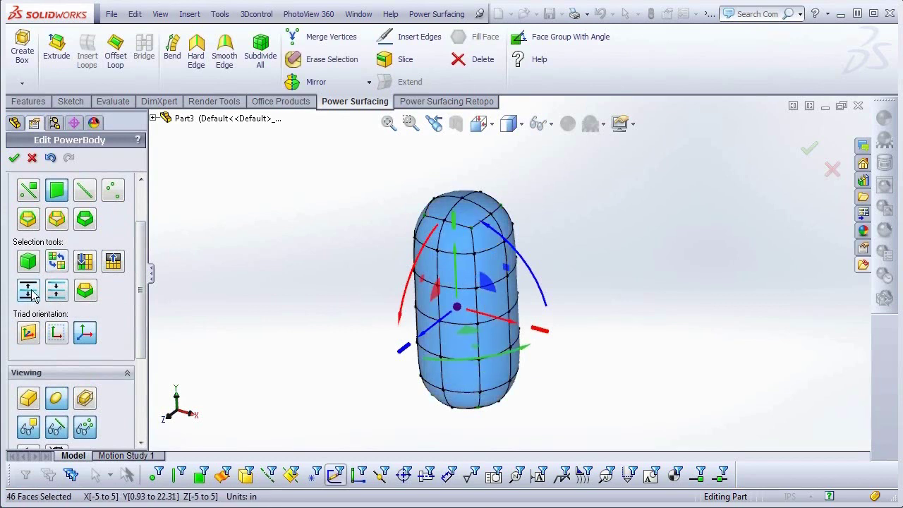
{"action": "left_click", "coordinate": [57, 296]}
{"action": "left_click", "coordinate": [58, 296]}
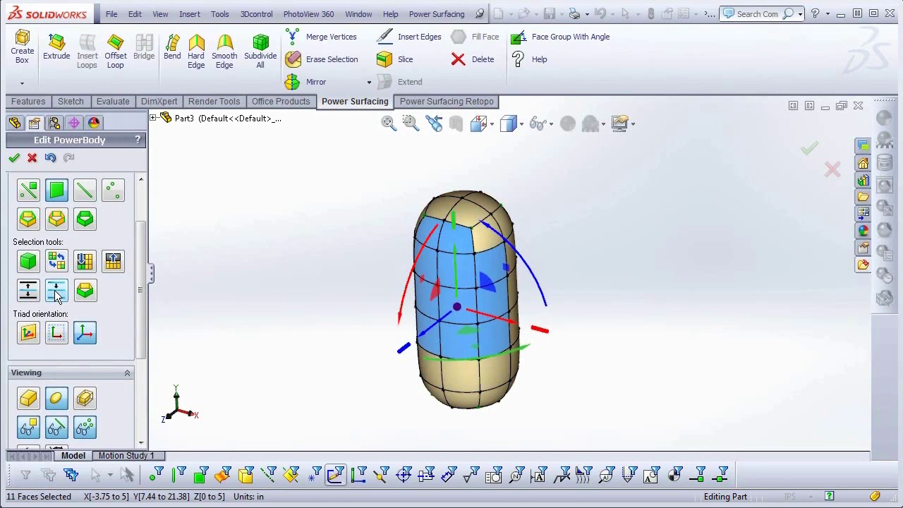
{"action": "left_click", "coordinate": [58, 296]}
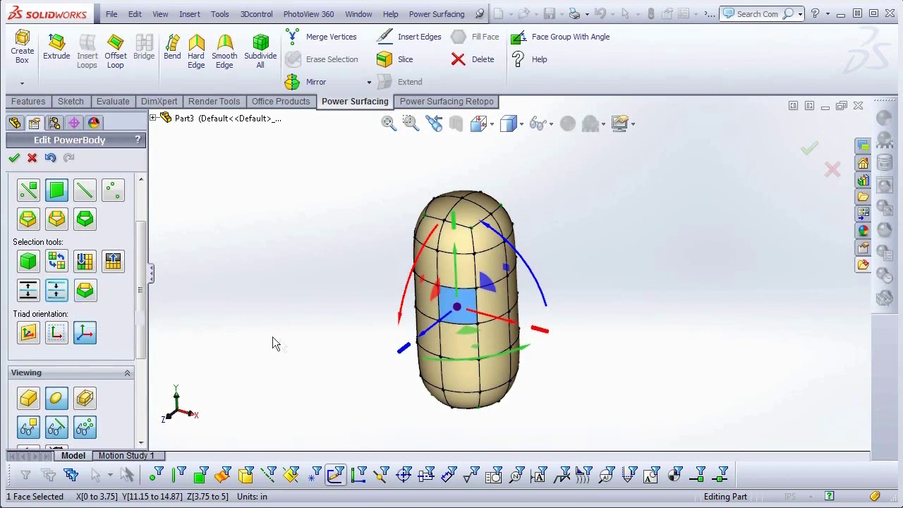
Window-select across the capsule's middle, clear it, then window-select the 16 middle faces.
{"action": "left_click_drag", "start_coordinate": [597, 265], "coordinate": [351, 370]}
{"action": "middle_click_drag", "start_coordinate": [619, 393], "coordinate": [607, 376]}
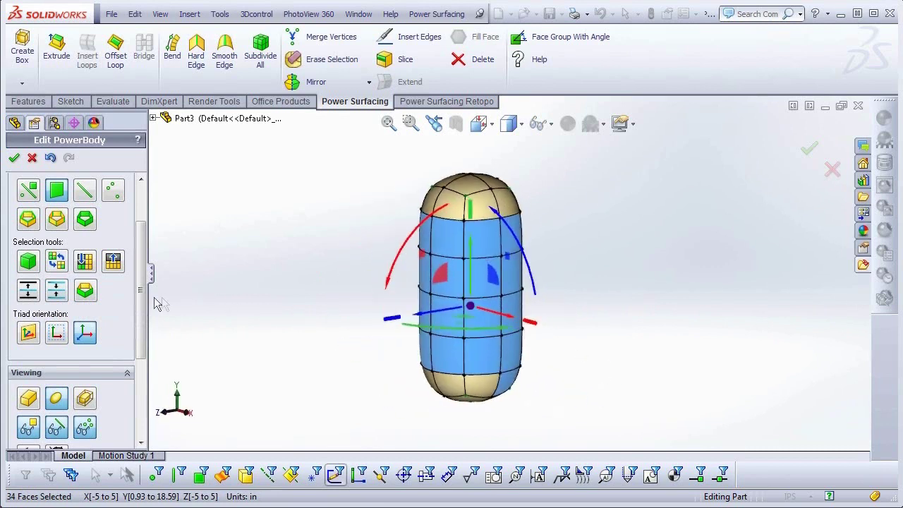
{"action": "left_click", "coordinate": [178, 321]}
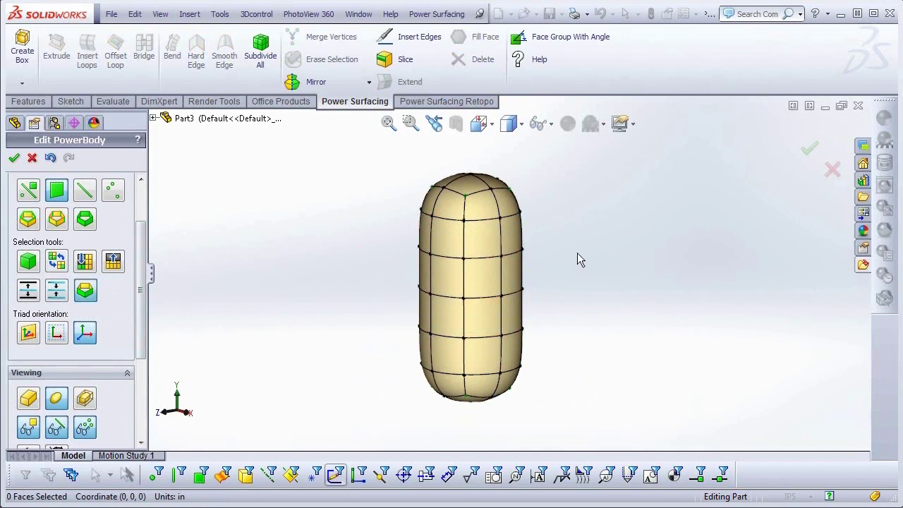
{"action": "left_click_drag", "start_coordinate": [577, 250], "coordinate": [352, 352]}
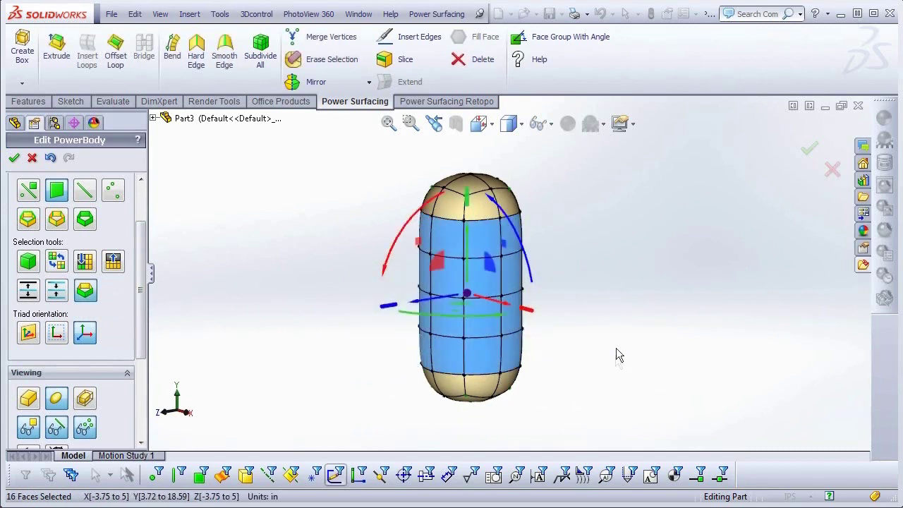
{"action": "mouse_move", "coordinate": [616, 348]}
{"action": "middle_mouse_down"}
{"action": "mouse_move", "coordinate": [452, 373]}
{"action": "mouse_move", "coordinate": [568, 354]}
{"action": "mouse_move", "coordinate": [603, 346]}
{"action": "mouse_move", "coordinate": [603, 337]}
{"action": "middle_mouse_up"}
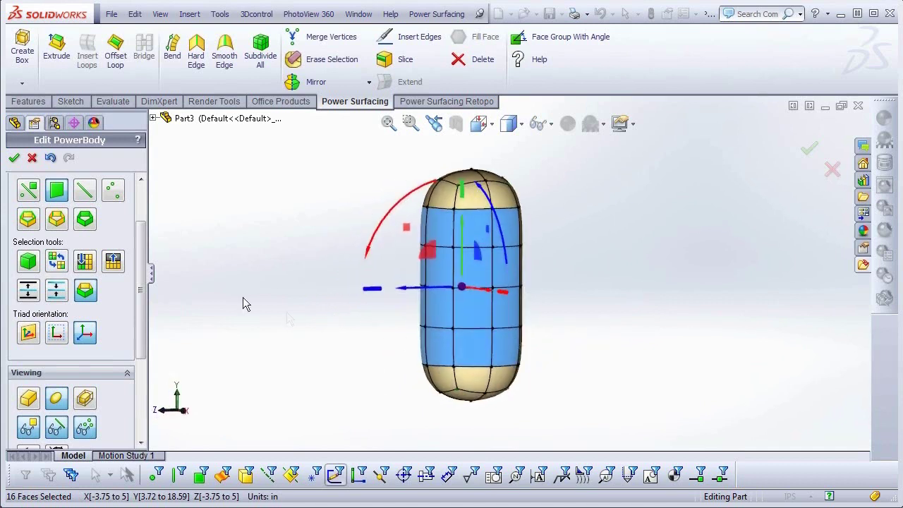
Scroll the Edit PowerBody panel down and expand Advanced to show Soft selection, Weight and Unconstrained Mode.
{"action": "left_click_drag", "start_coordinate": [140, 271], "coordinate": [139, 374]}
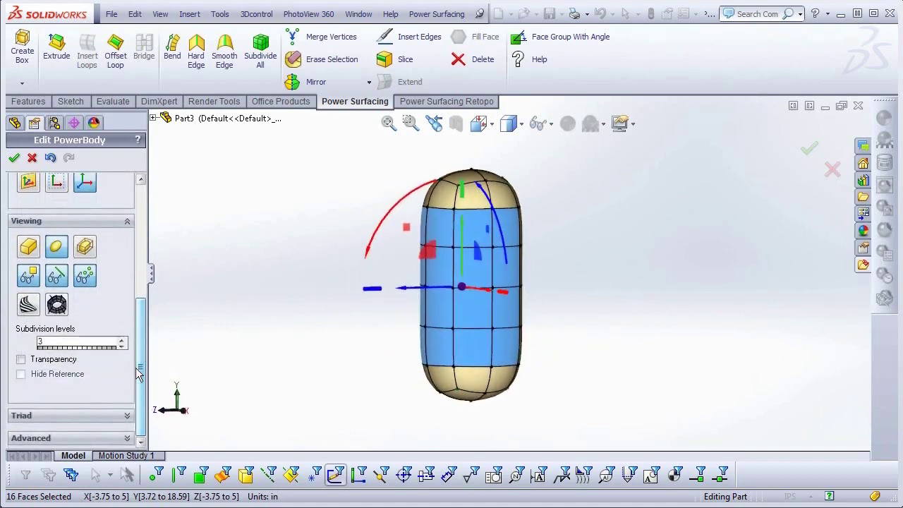
{"action": "left_click", "coordinate": [57, 437]}
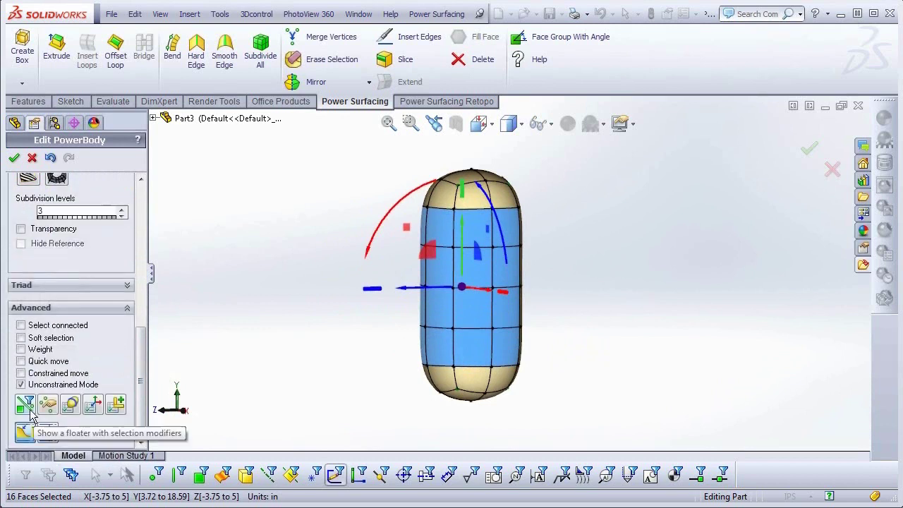